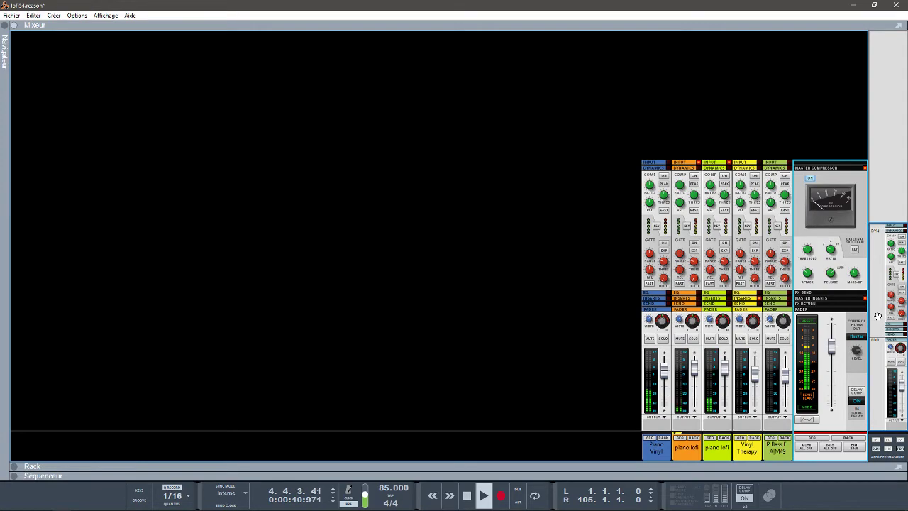
- Open the RC-20 Retro Color and the RX950beta in the rack's master section to examine their settings
{"action": "key", "text": "F6"}
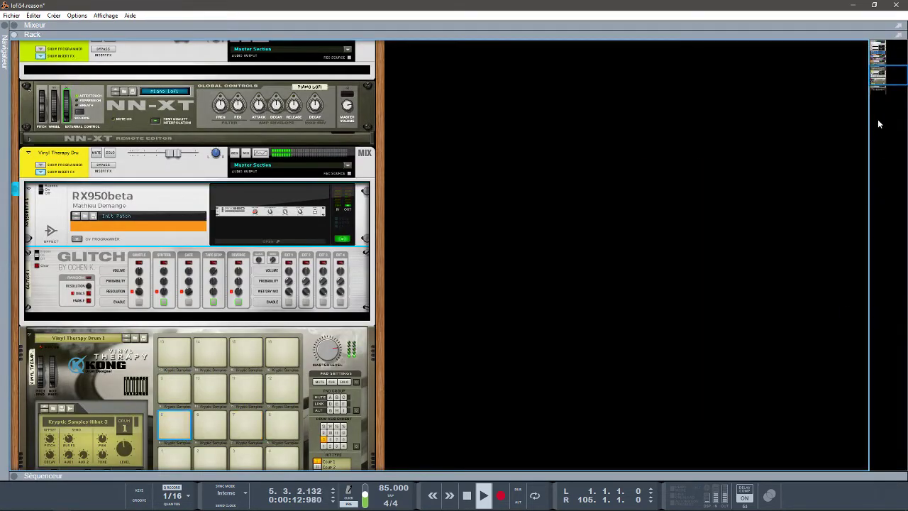
{"action": "left_click_drag", "start_coordinate": [879, 74], "coordinate": [877, 47]}
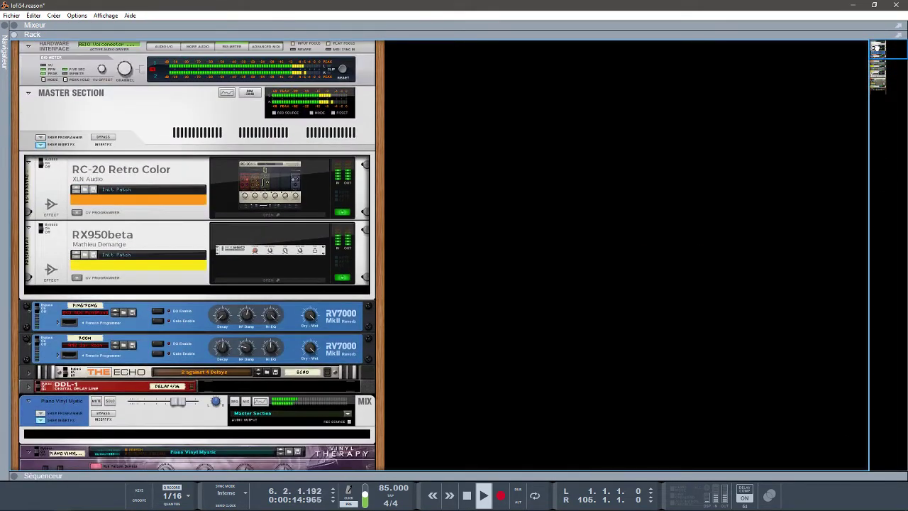
{"action": "left_click", "coordinate": [299, 216]}
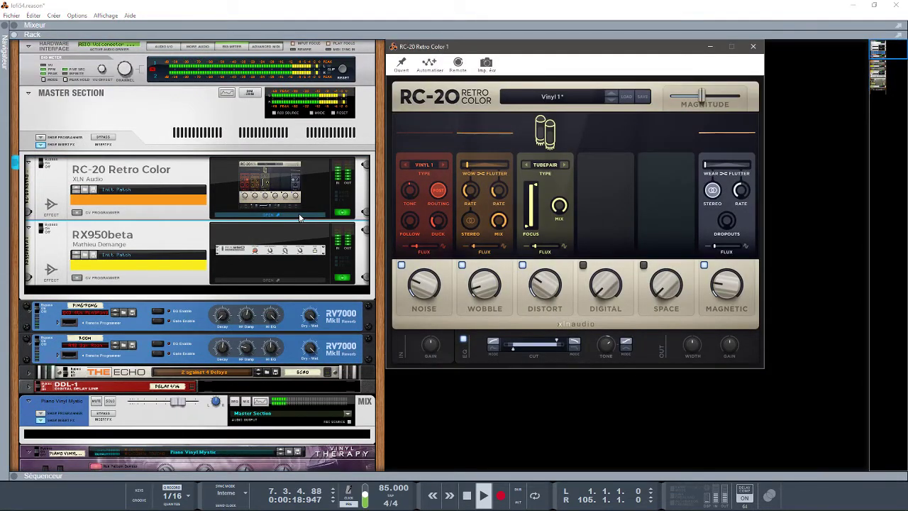
{"action": "left_click", "coordinate": [288, 283]}
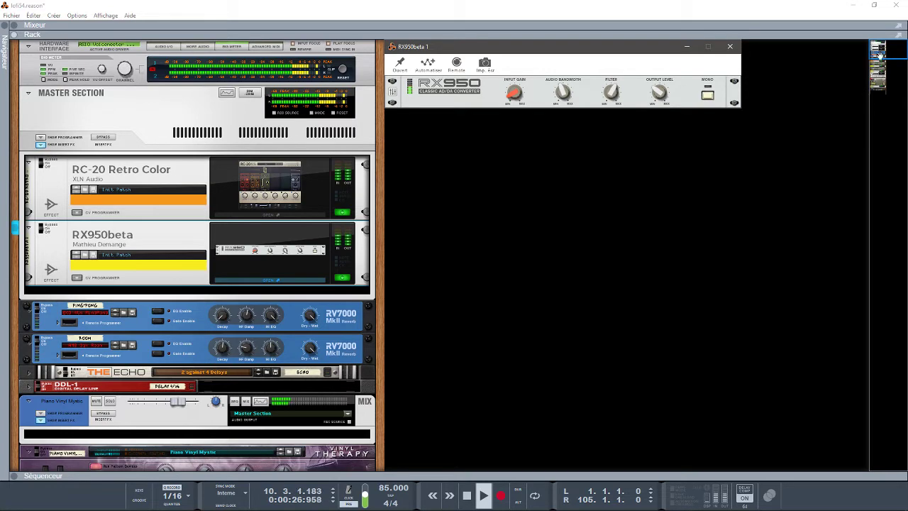
- Show the devices inside the Piano Vinyl Mystic combinator and collapse its NN-XT remote editor
{"action": "left_click_drag", "start_coordinate": [878, 54], "coordinate": [882, 64]}
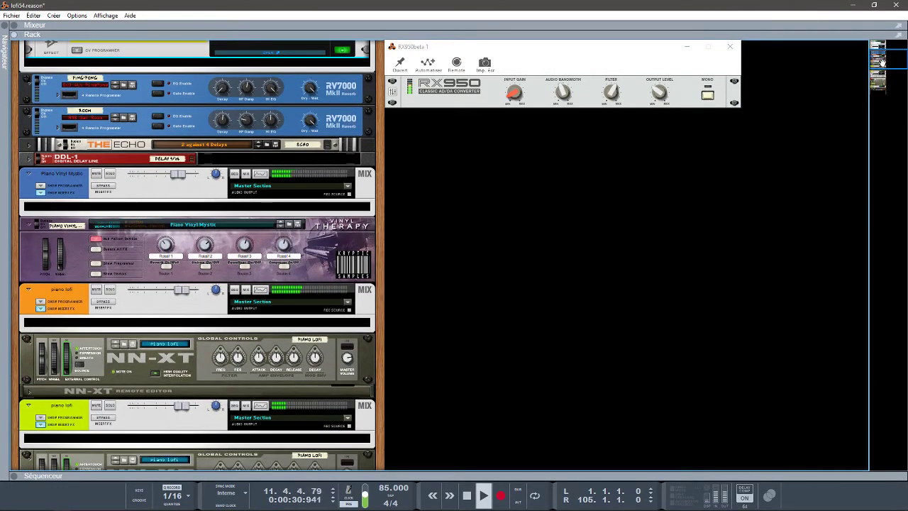
{"action": "left_click", "coordinate": [93, 274]}
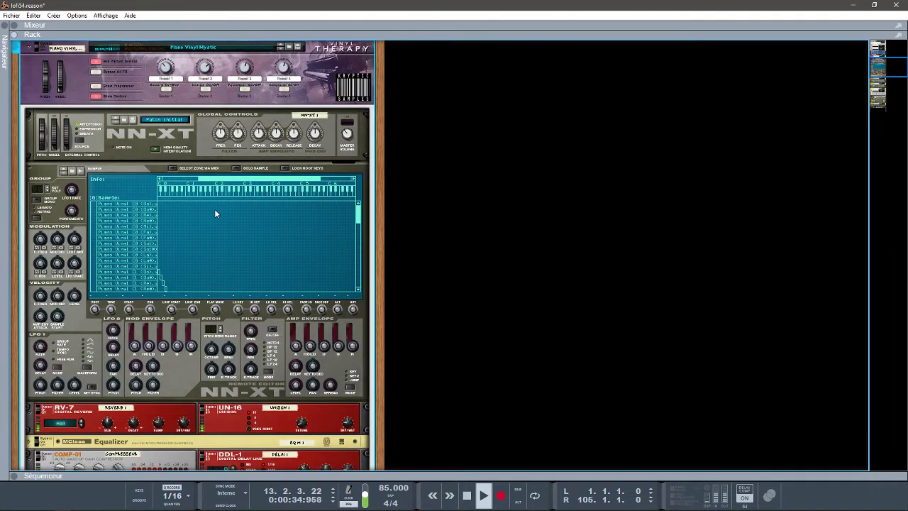
{"action": "left_click", "coordinate": [28, 171]}
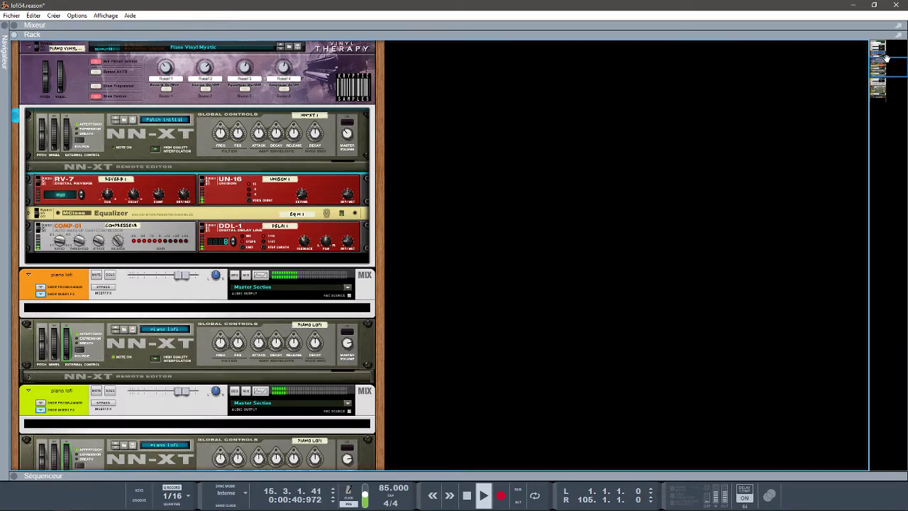
- Open the RX950beta on the Vinyl Therapy drum channel and move its window up beside the rack to examine its settings
{"action": "left_click_drag", "start_coordinate": [885, 59], "coordinate": [900, 73]}
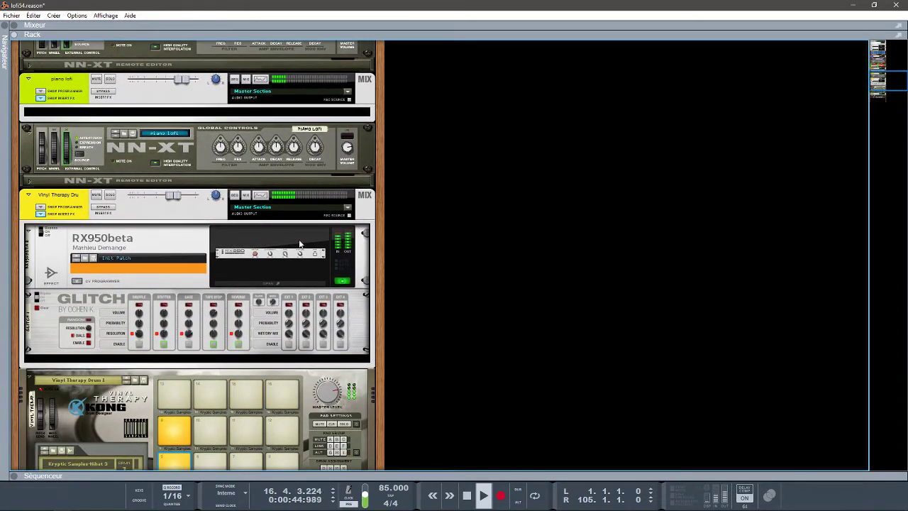
{"action": "left_click", "coordinate": [242, 285]}
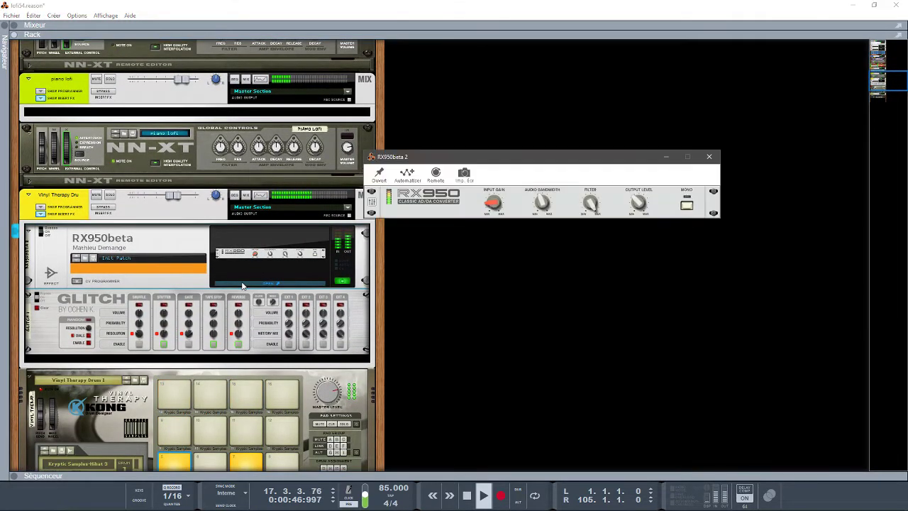
{"action": "left_click_drag", "start_coordinate": [441, 152], "coordinate": [461, 42]}
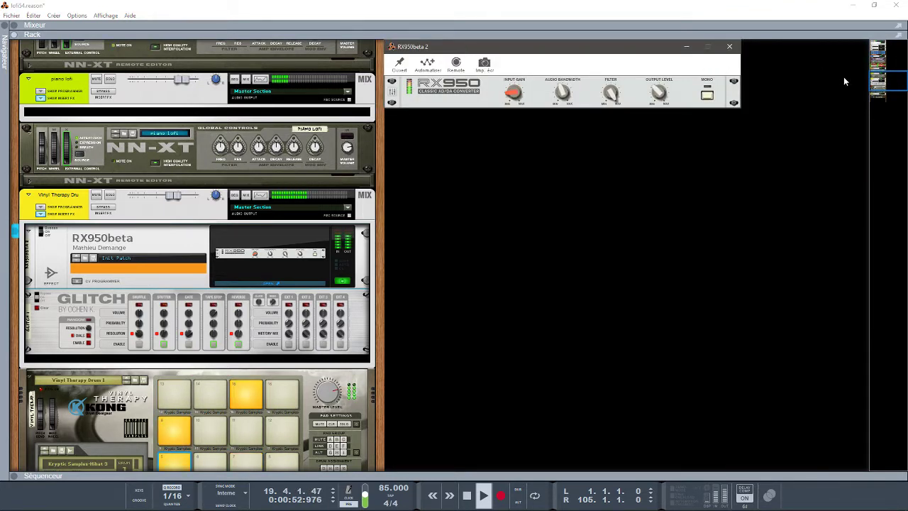
- View the bass device at the end of the rack and the sequencer arrangement, and close the RX950beta window
{"action": "left_click_drag", "start_coordinate": [878, 80], "coordinate": [890, 93]}
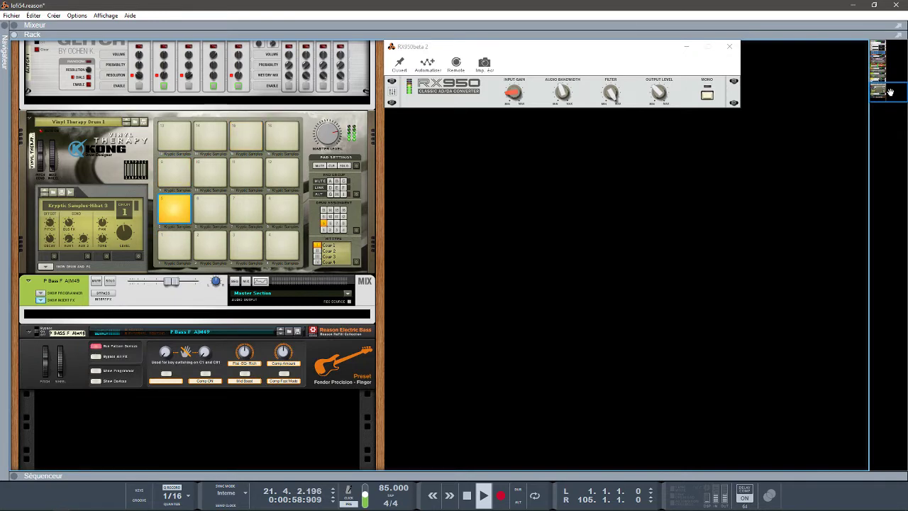
{"action": "key", "text": "F7"}
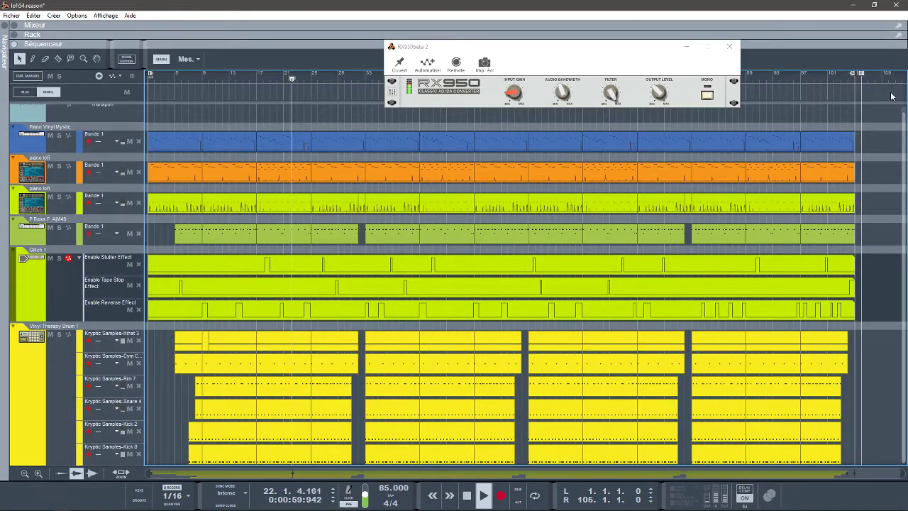
{"action": "left_click", "coordinate": [728, 47]}
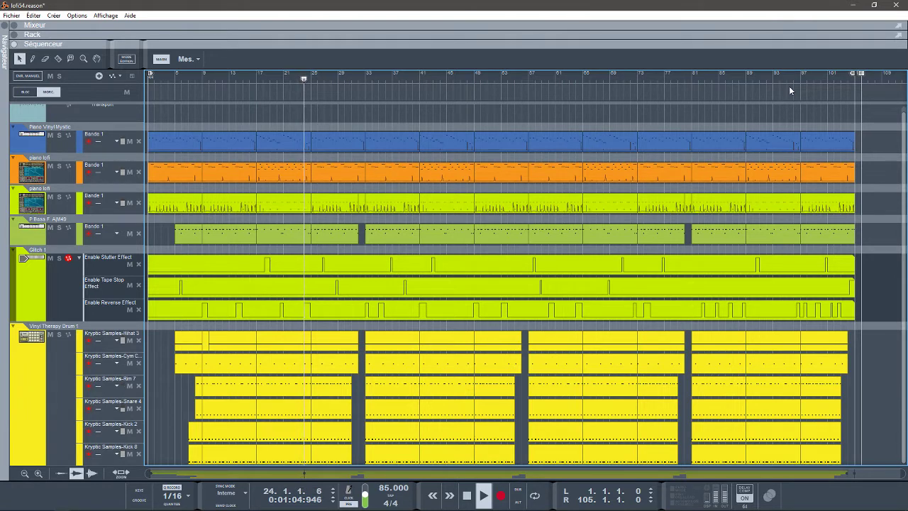
- Expand the MClass Equalizer inside the Piano Vinyl Mystic combinator in the rack
{"action": "key", "text": "F6"}
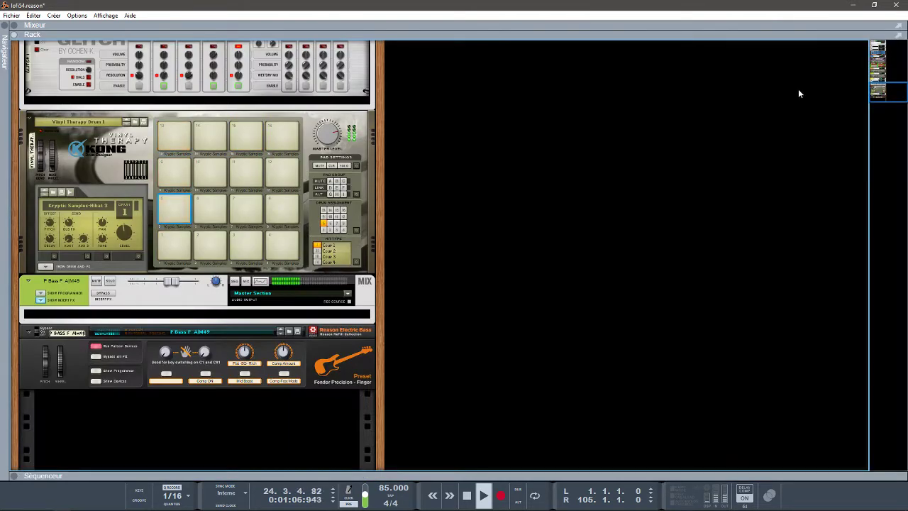
{"action": "left_click_drag", "start_coordinate": [896, 99], "coordinate": [894, 92]}
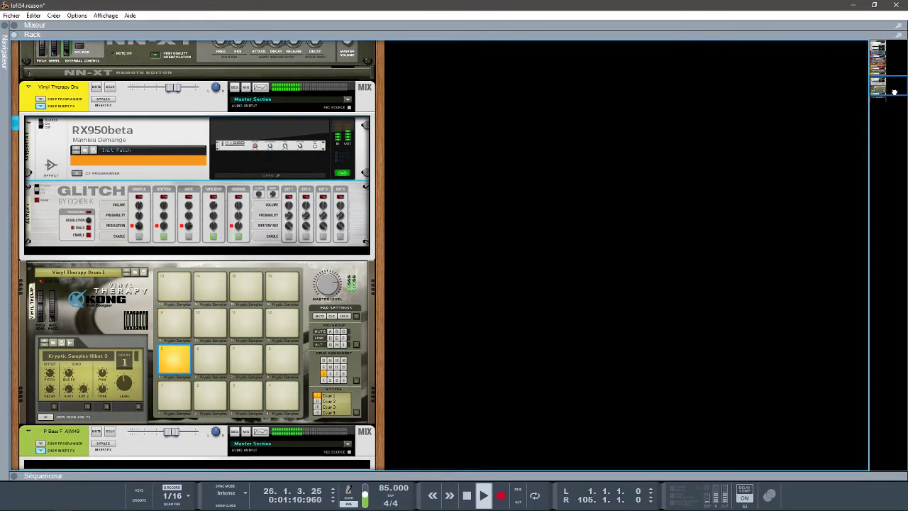
{"action": "left_click_drag", "start_coordinate": [894, 93], "coordinate": [887, 74]}
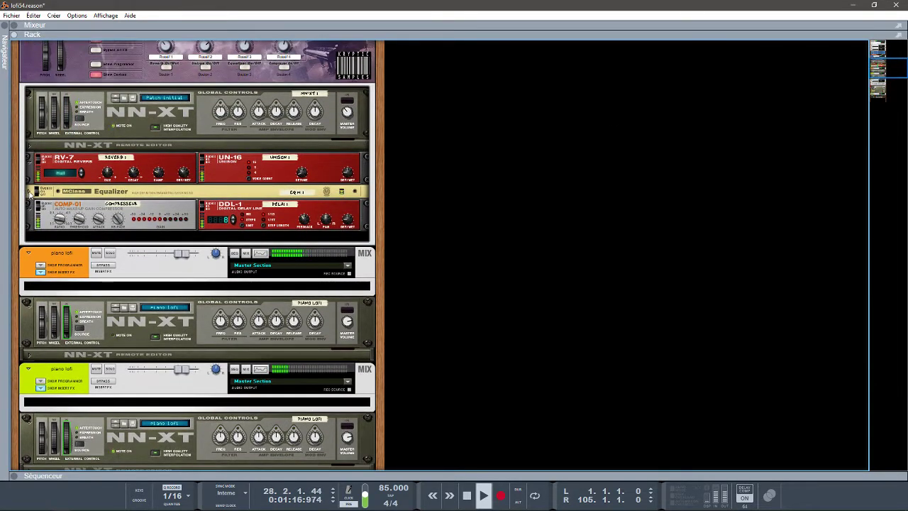
{"action": "left_click", "coordinate": [30, 192]}
{"action": "left_click", "coordinate": [29, 192]}
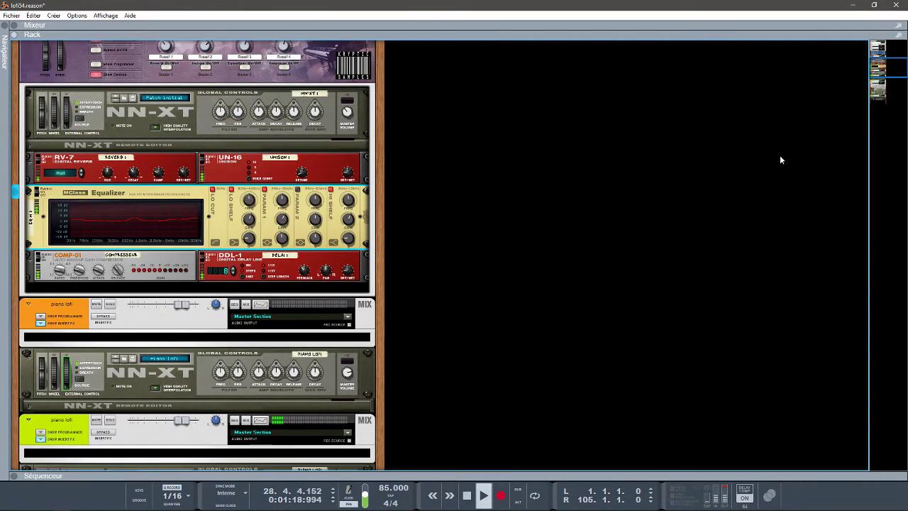
- Open the master section's RC-20 Retro Color to review its settings, and close its window
{"action": "left_click_drag", "start_coordinate": [878, 71], "coordinate": [875, 55]}
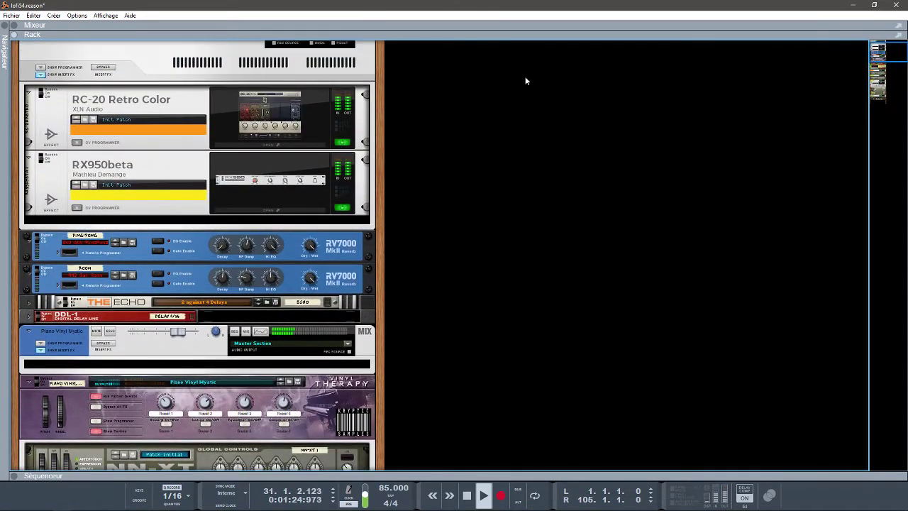
{"action": "left_click", "coordinate": [276, 145]}
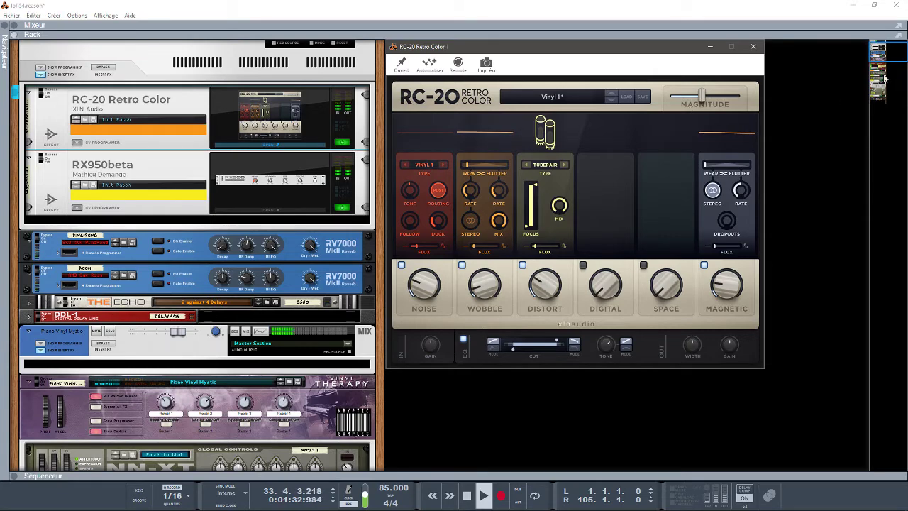
{"action": "left_click", "coordinate": [879, 48]}
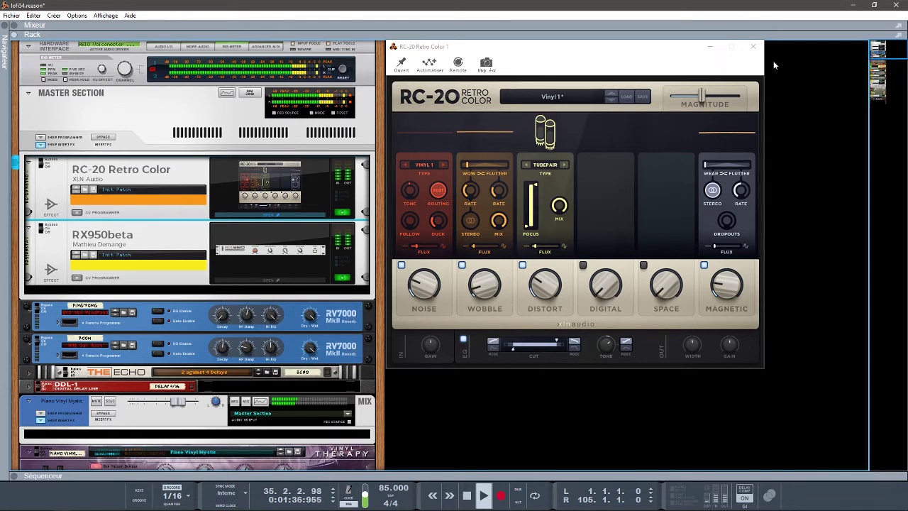
{"action": "left_click", "coordinate": [754, 47]}
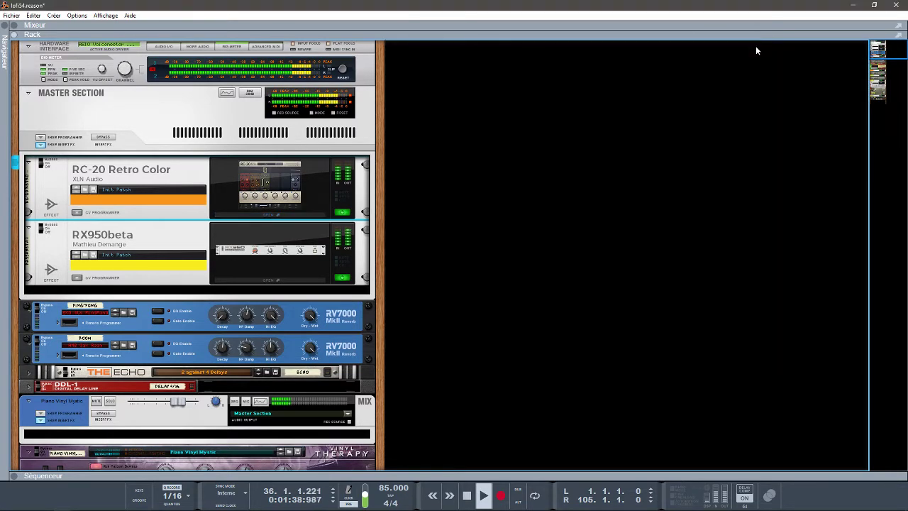
- Examine the mixer channels, the sequencer arrangement and the rack devices from the master section down to the bass during playback
{"action": "key", "text": "F5"}
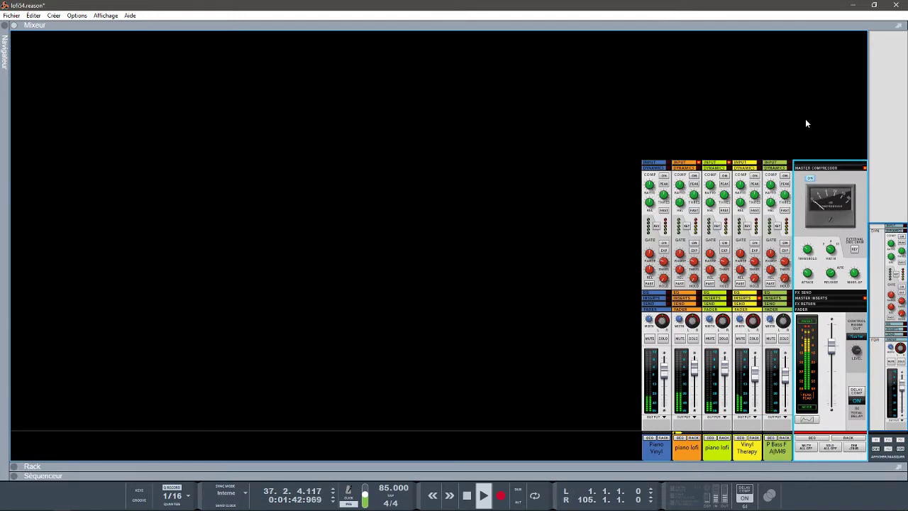
{"action": "key", "text": "F7"}
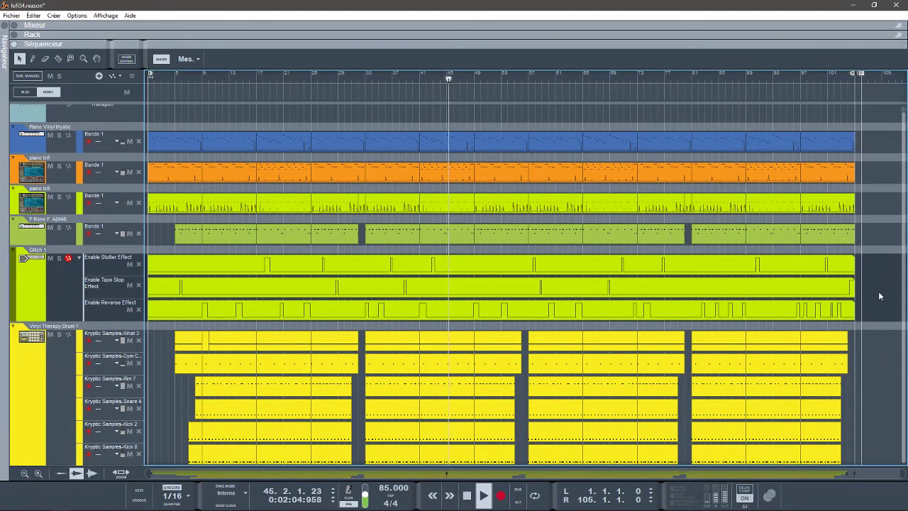
{"action": "key", "text": "F5"}
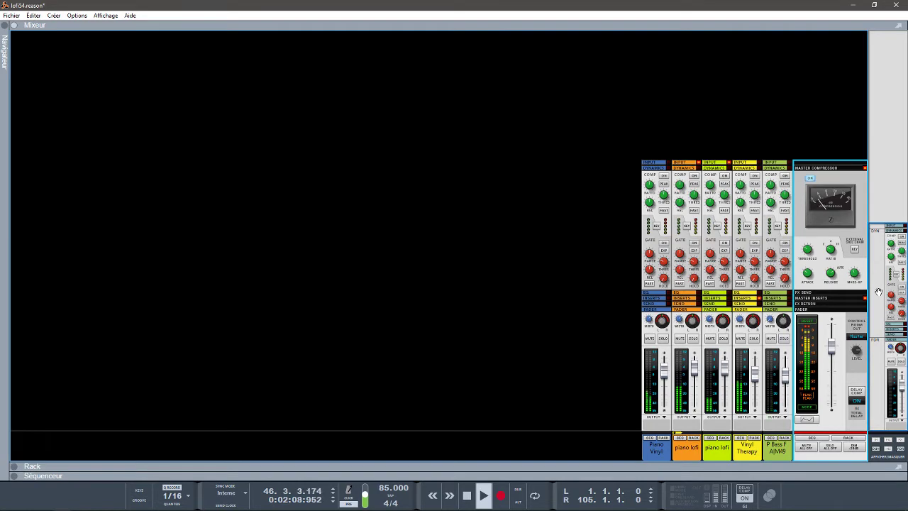
{"action": "key", "text": "F6"}
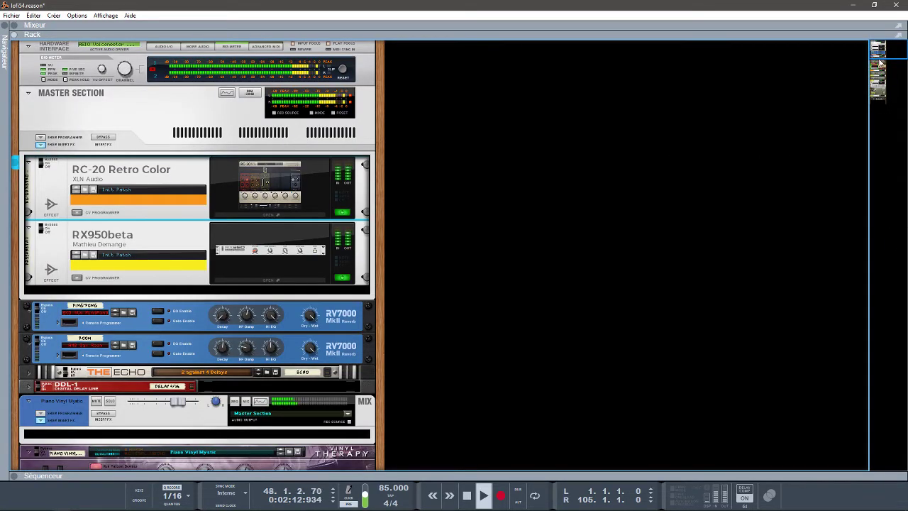
{"action": "left_click_drag", "start_coordinate": [879, 49], "coordinate": [888, 71]}
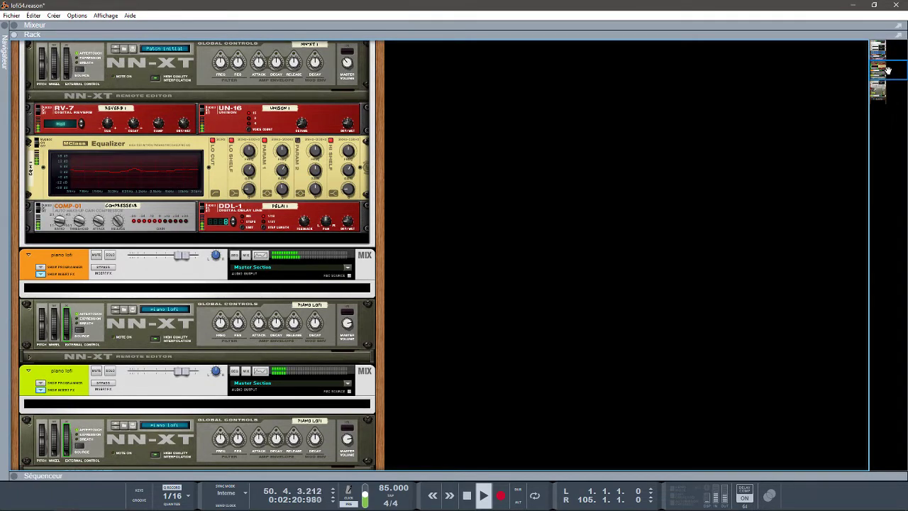
{"action": "left_click_drag", "start_coordinate": [887, 69], "coordinate": [903, 93]}
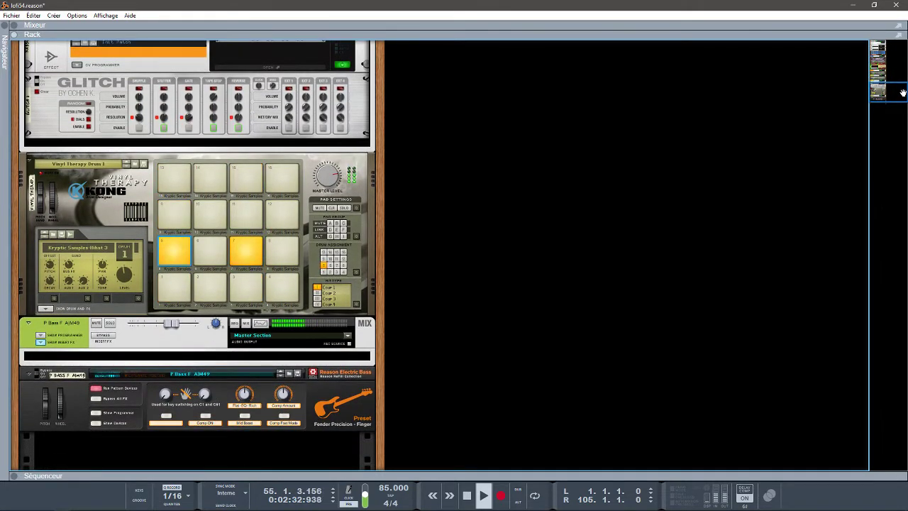
{"action": "key", "text": "F7"}
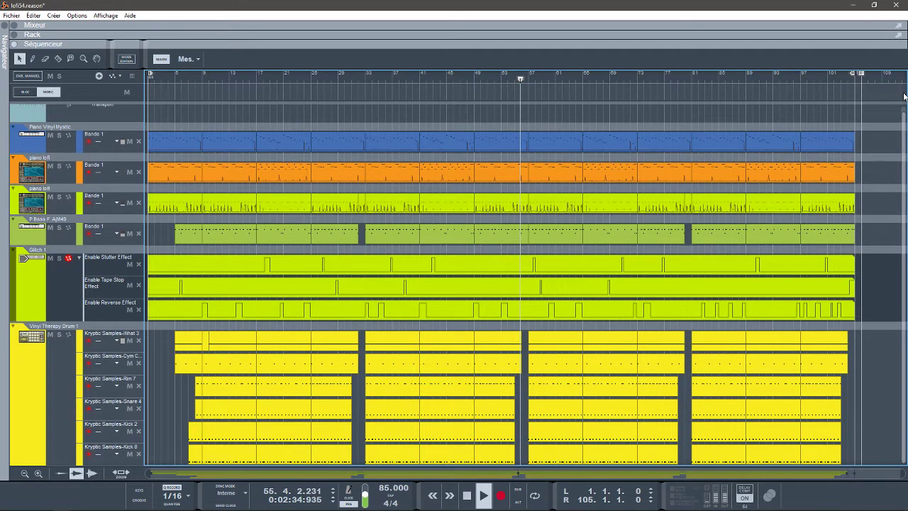
{"action": "key", "text": "F6"}
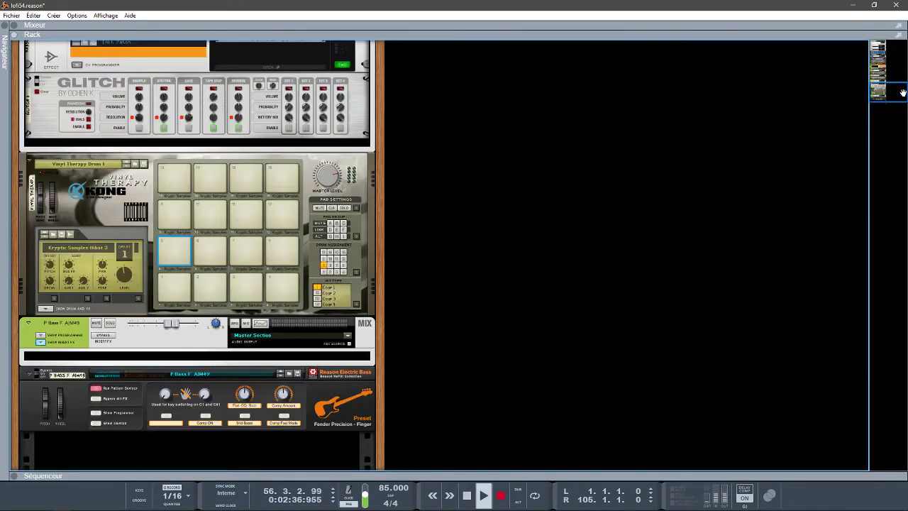
{"action": "key", "text": "F5"}
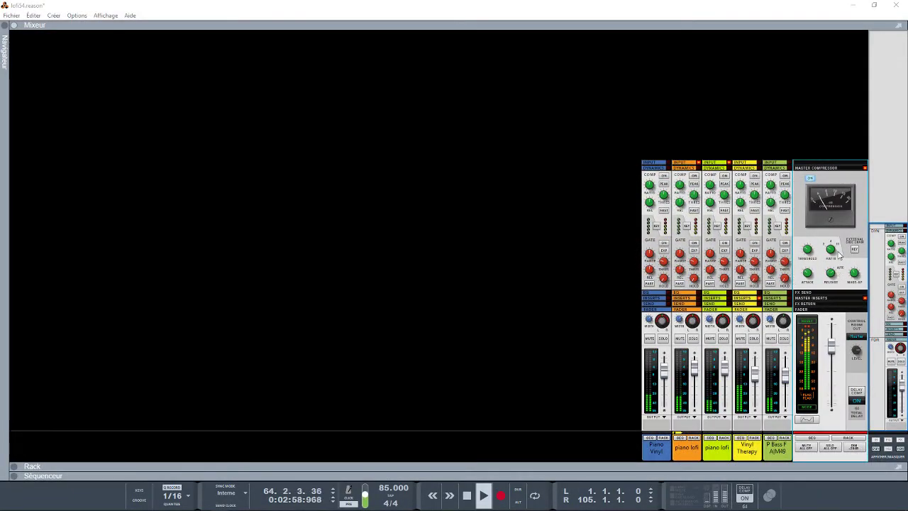
{"action": "key", "text": "F6"}
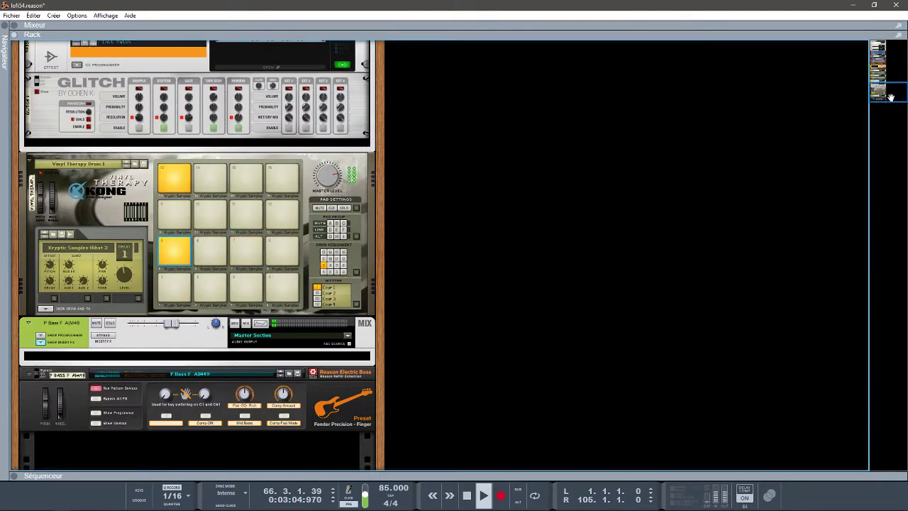
{"action": "left_click_drag", "start_coordinate": [890, 96], "coordinate": [881, 50]}
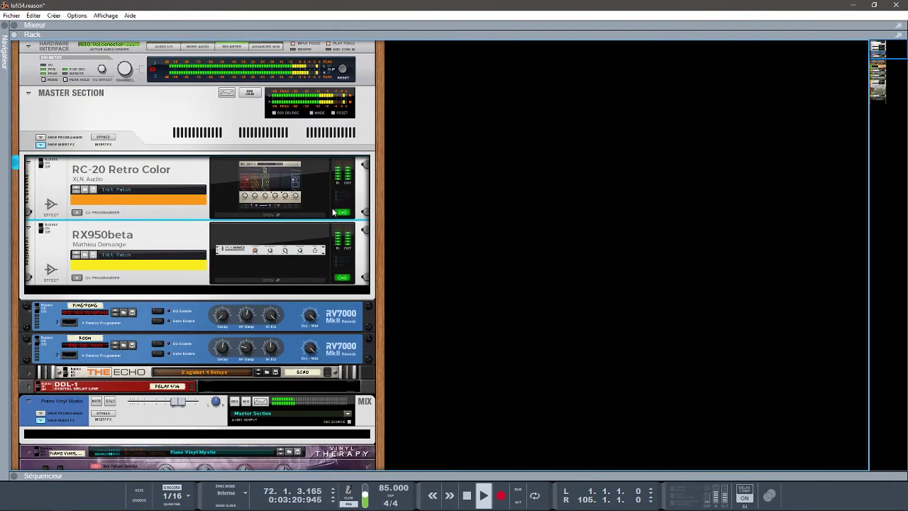
- Open the master section's RC-20 Retro Color from the rack and raise its Magnitude slightly
{"action": "key", "text": "F7"}
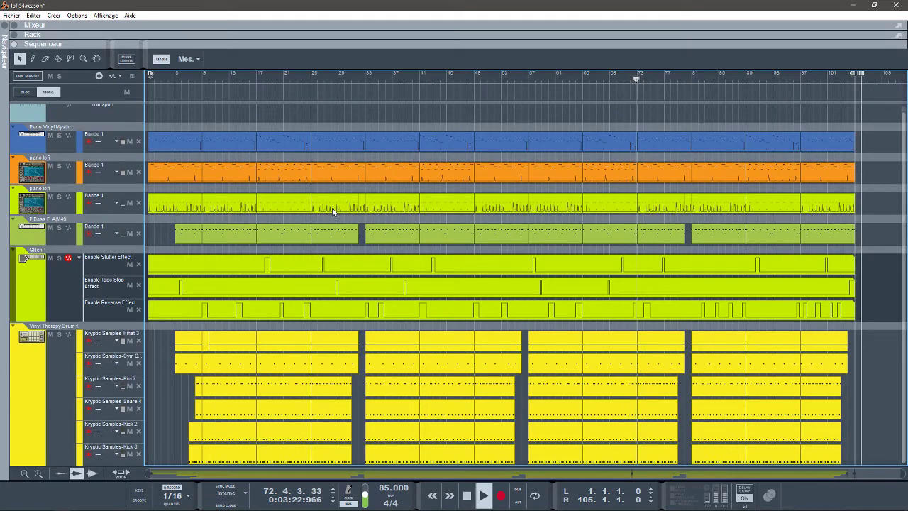
{"action": "key", "text": "F6"}
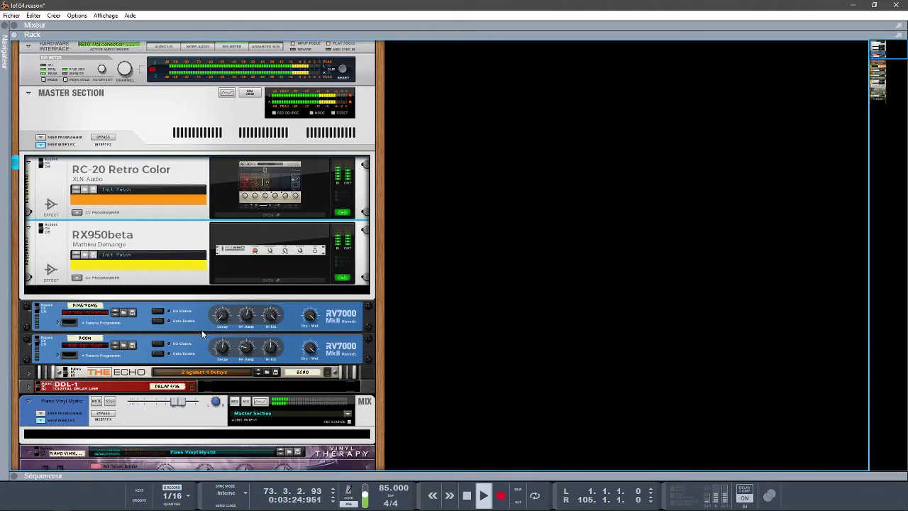
{"action": "left_click", "coordinate": [282, 216]}
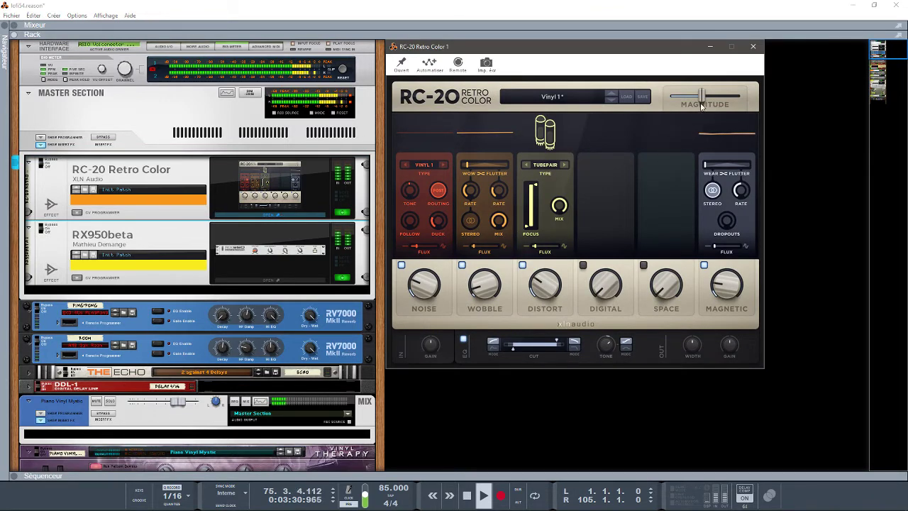
{"action": "left_click_drag", "start_coordinate": [701, 104], "coordinate": [712, 104]}
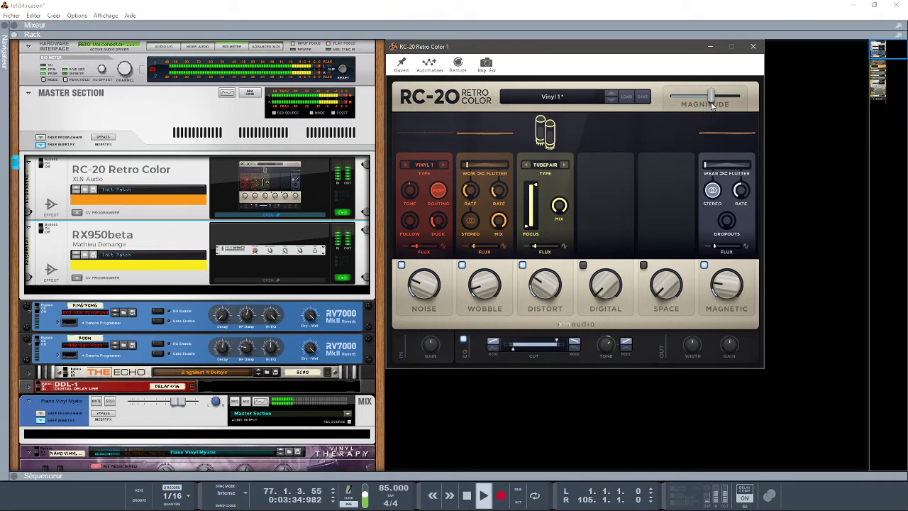